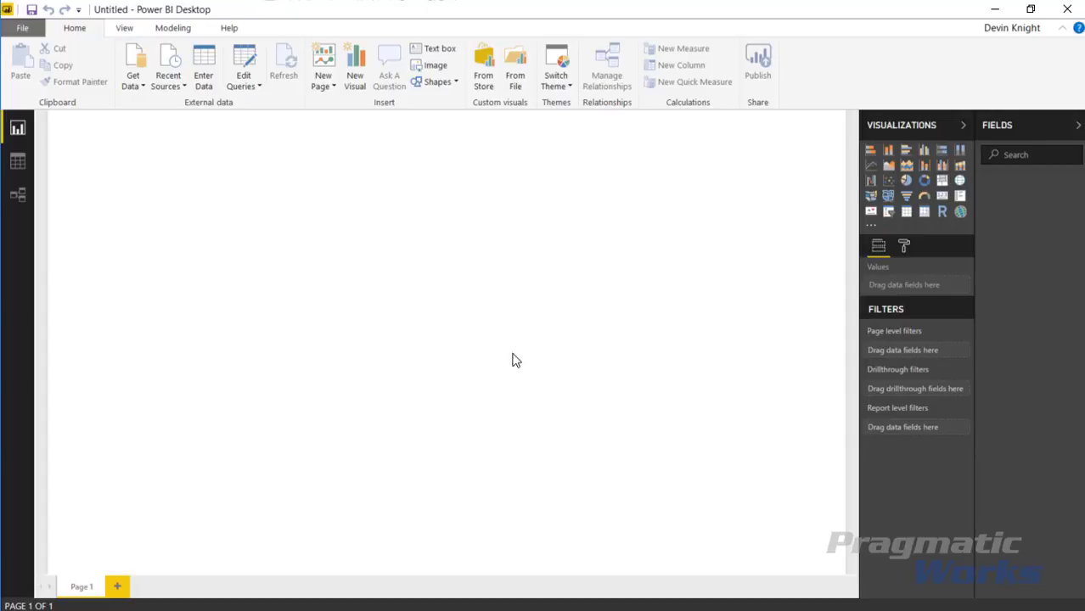
Load the Rankings table from the Movie Studios.xlsx Excel workbook into the model
click(129, 89)
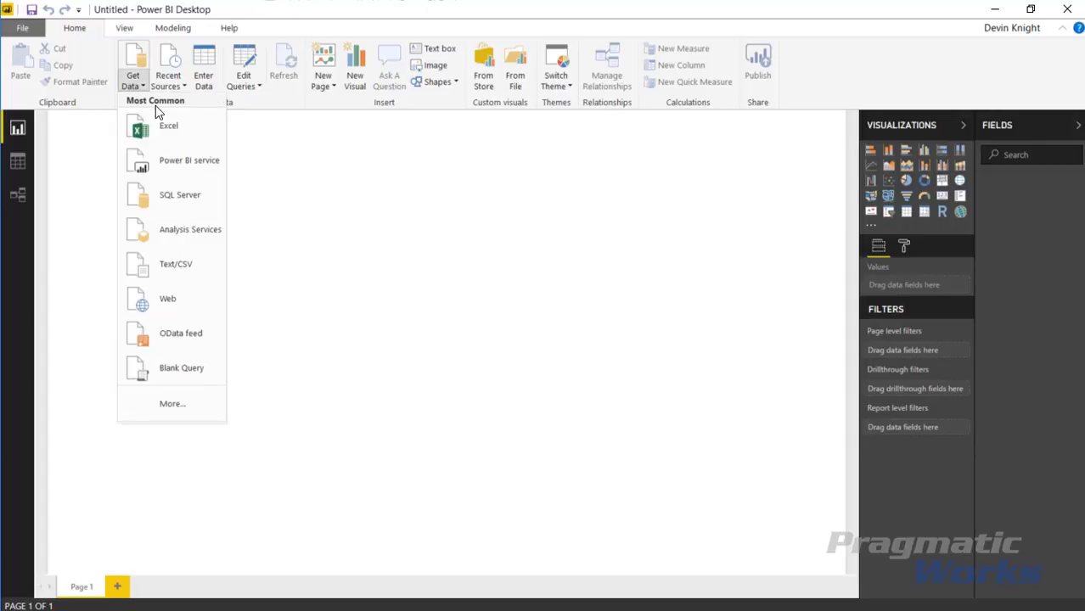
click(169, 127)
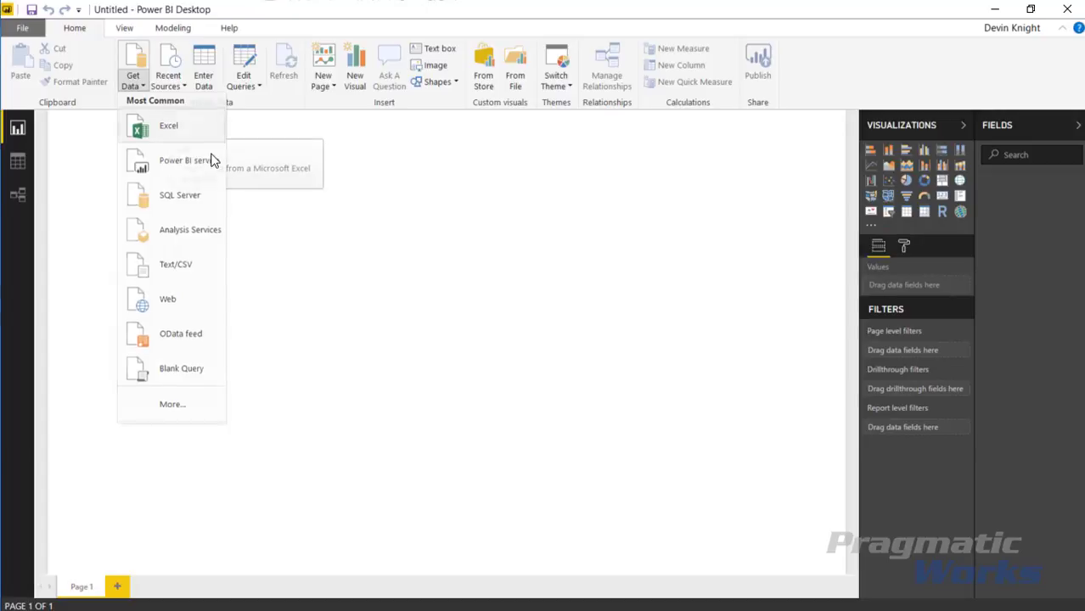
click(204, 113)
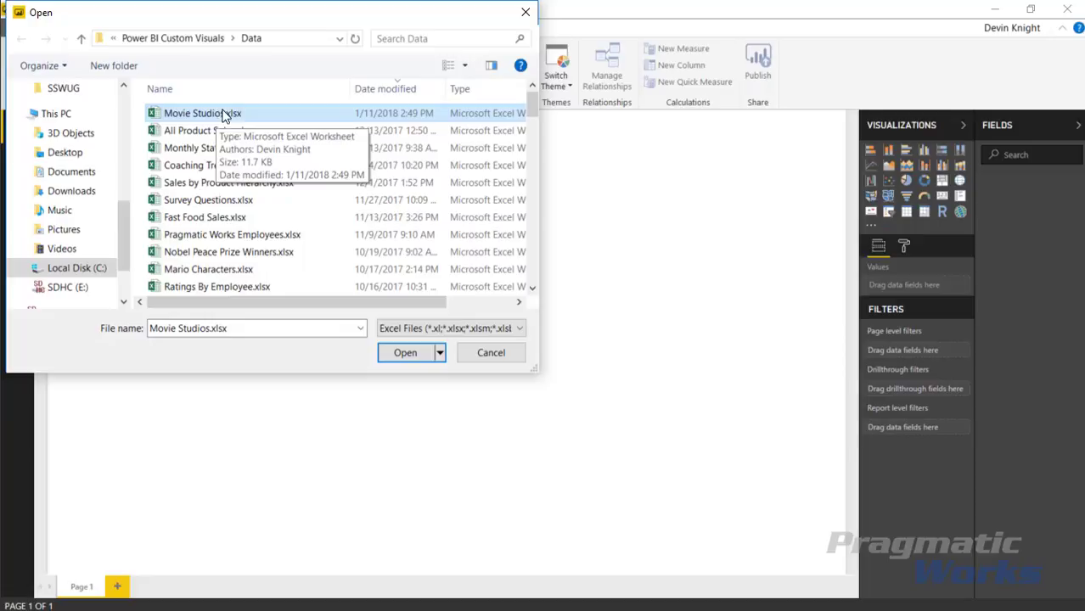
click(414, 355)
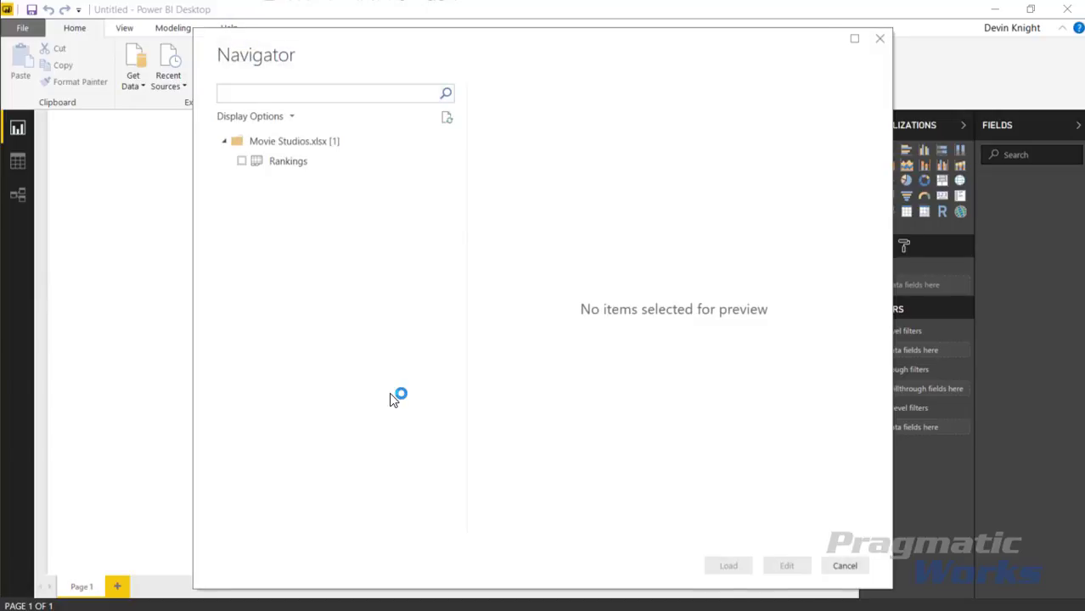
click(249, 165)
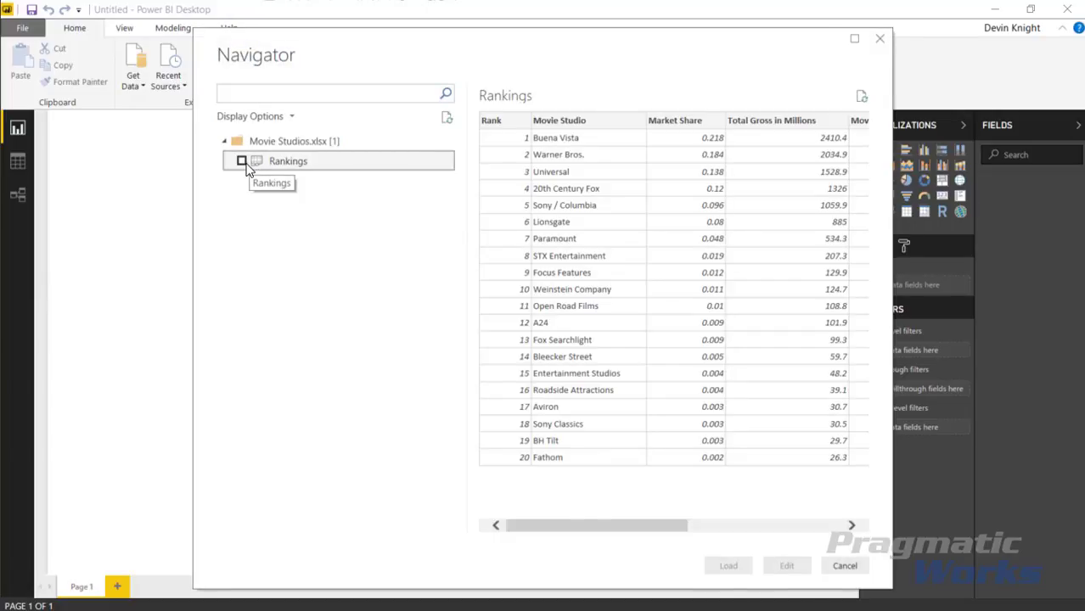
key(space)
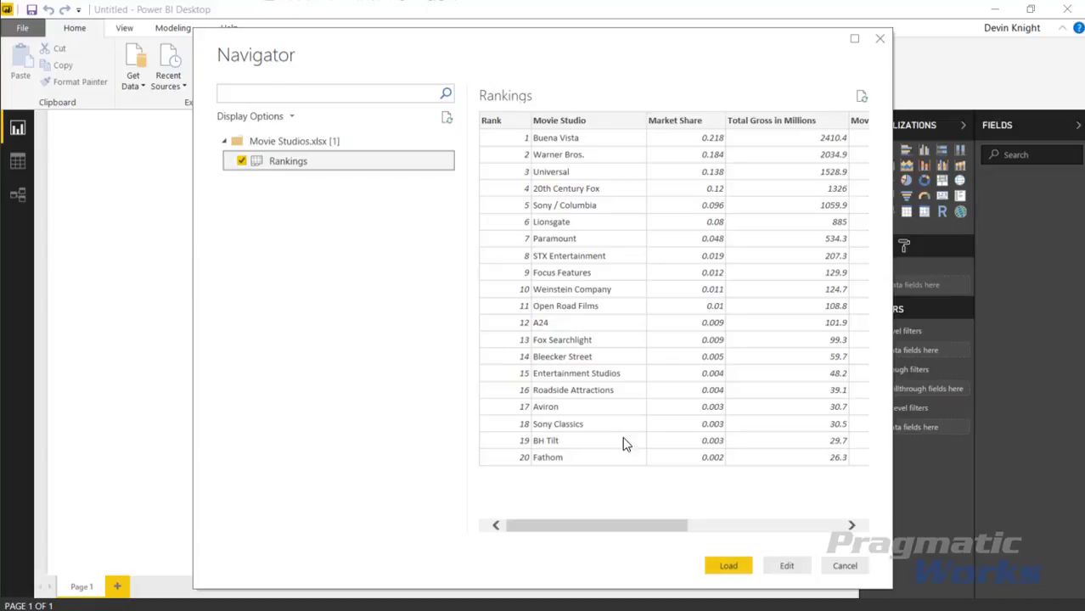
click(728, 565)
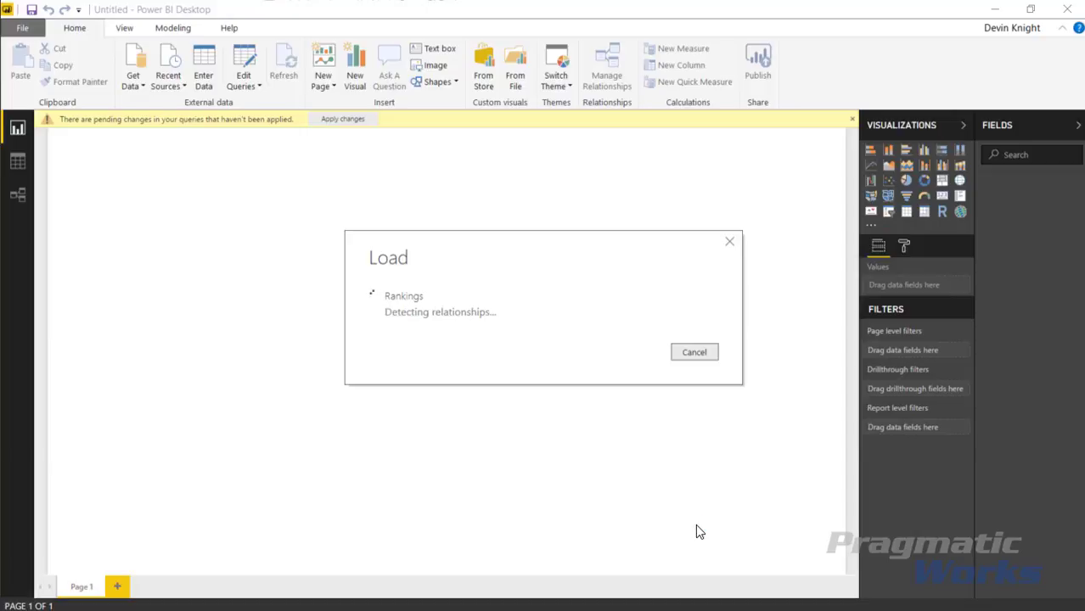
Review the 20 Rankings rows and their image links in Data view, then return to the report
click(17, 162)
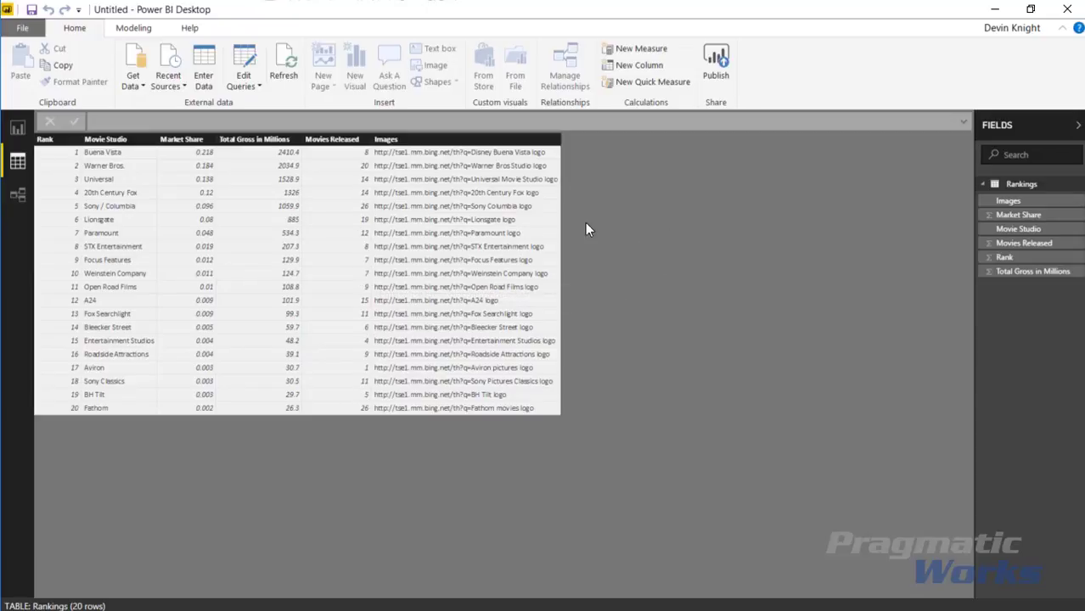
click(19, 129)
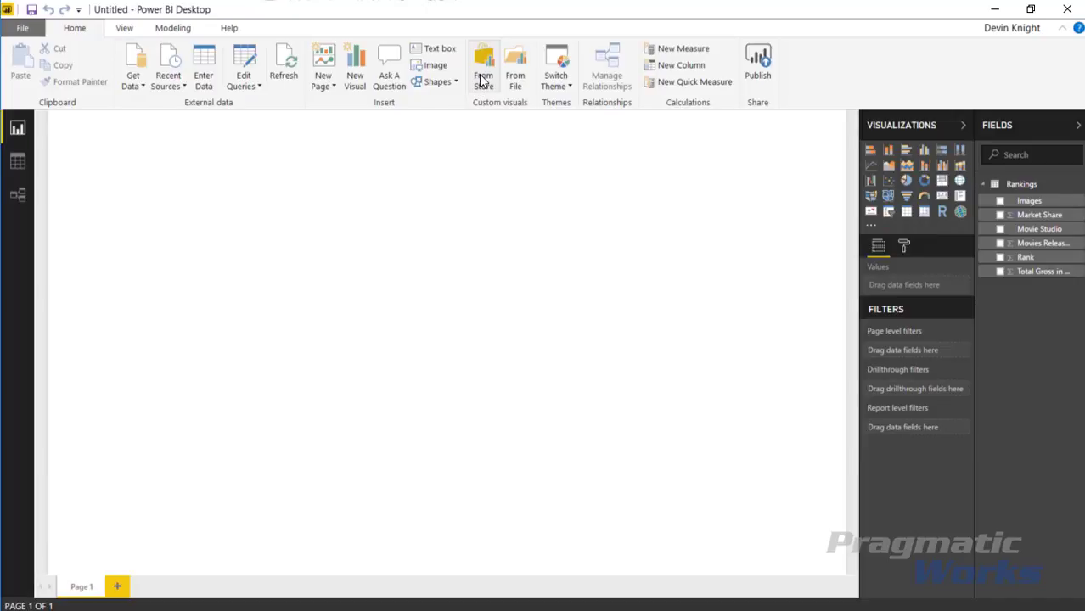
Search the custom visuals store for 'image grid' and add the Image Grid visual
click(485, 61)
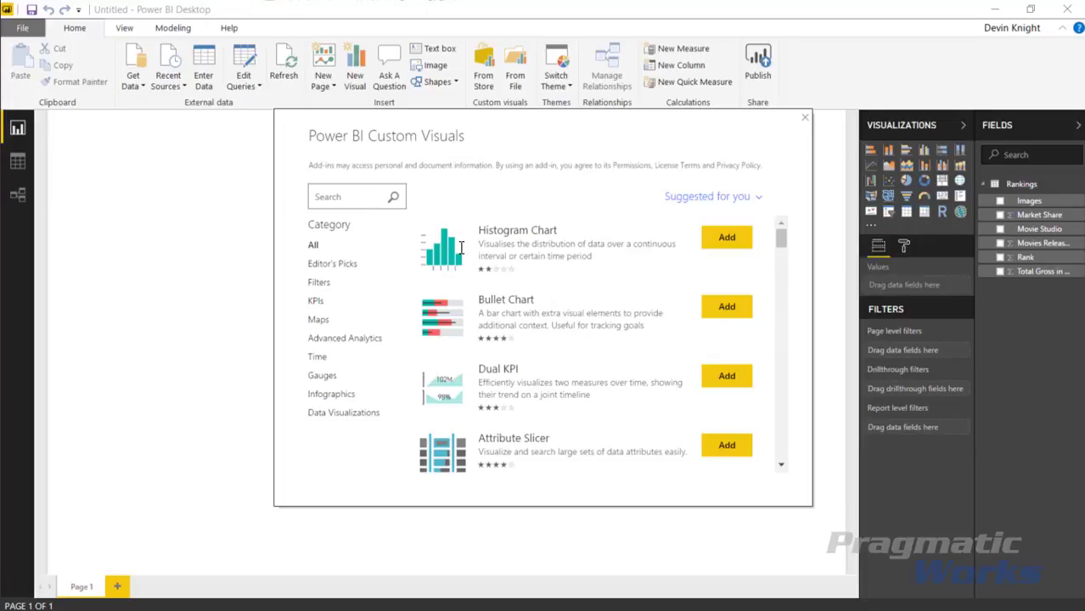
text(image grid)
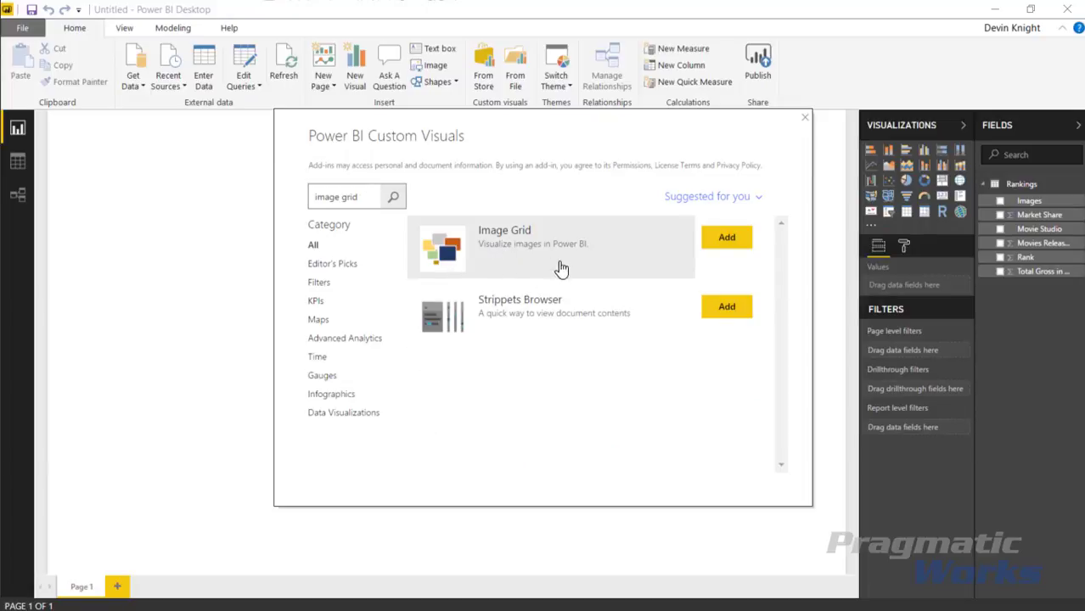
click(724, 241)
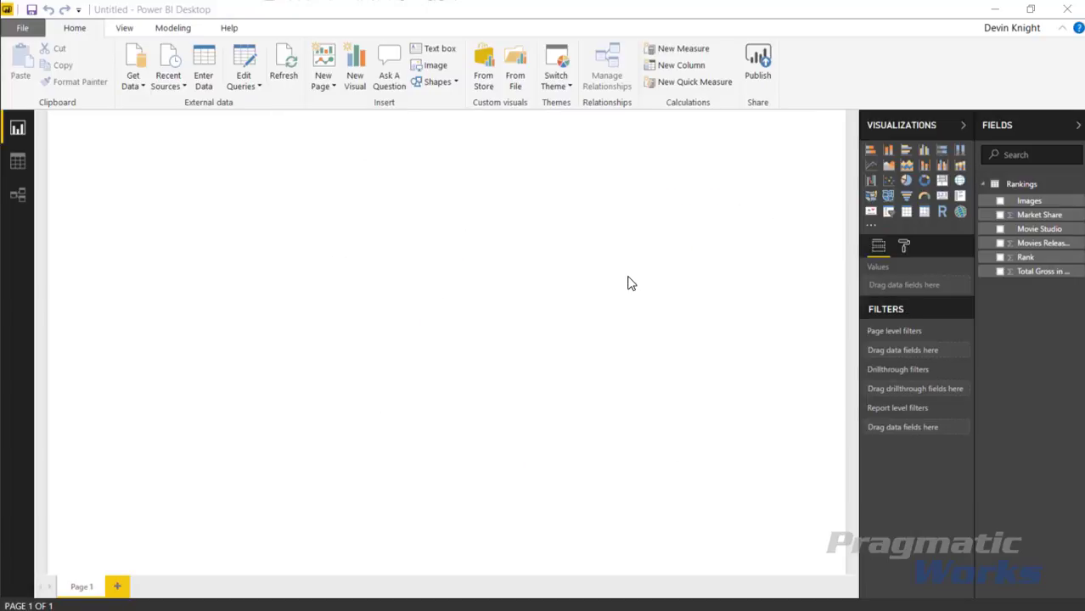
Confirm the Image Grid import and insert an empty Image Grid visual on the page
click(678, 340)
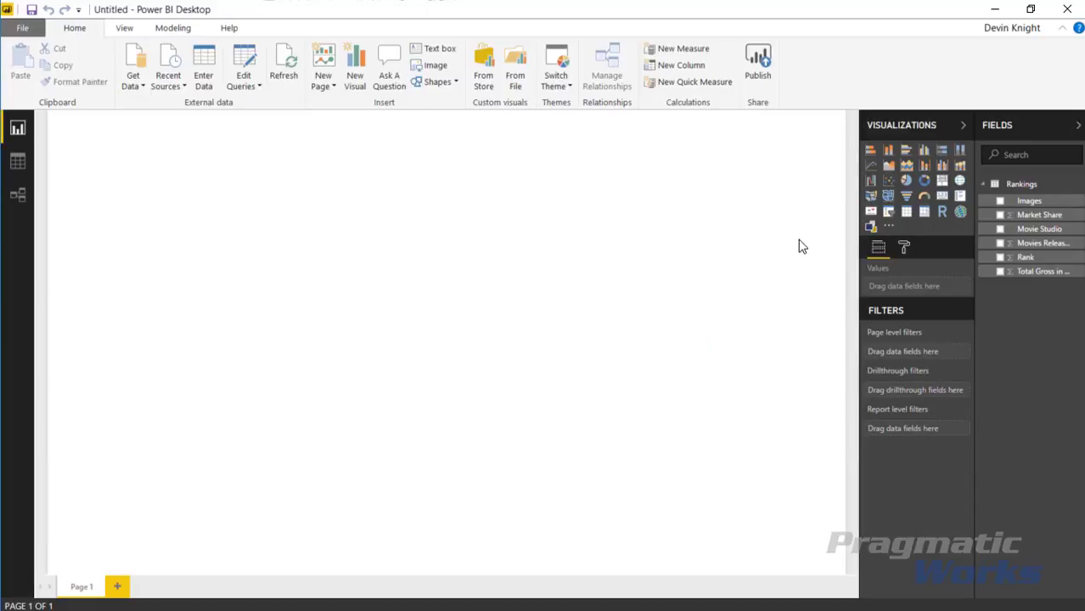
click(871, 229)
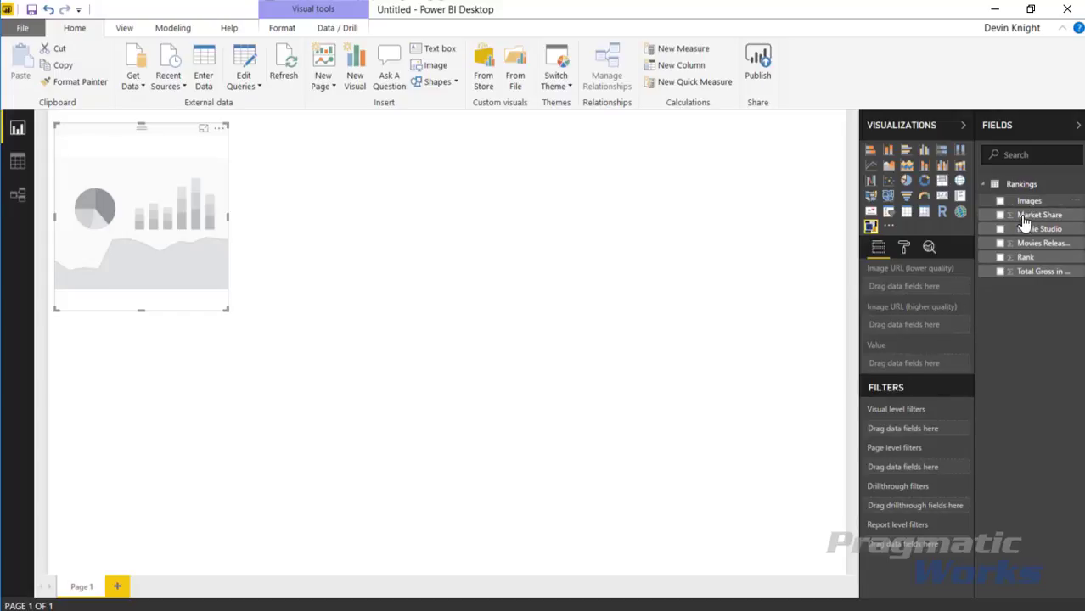
Set Images as the Image URL, enlarge the visual, and add Movies Released as Value
drag(1028, 201, 893, 296)
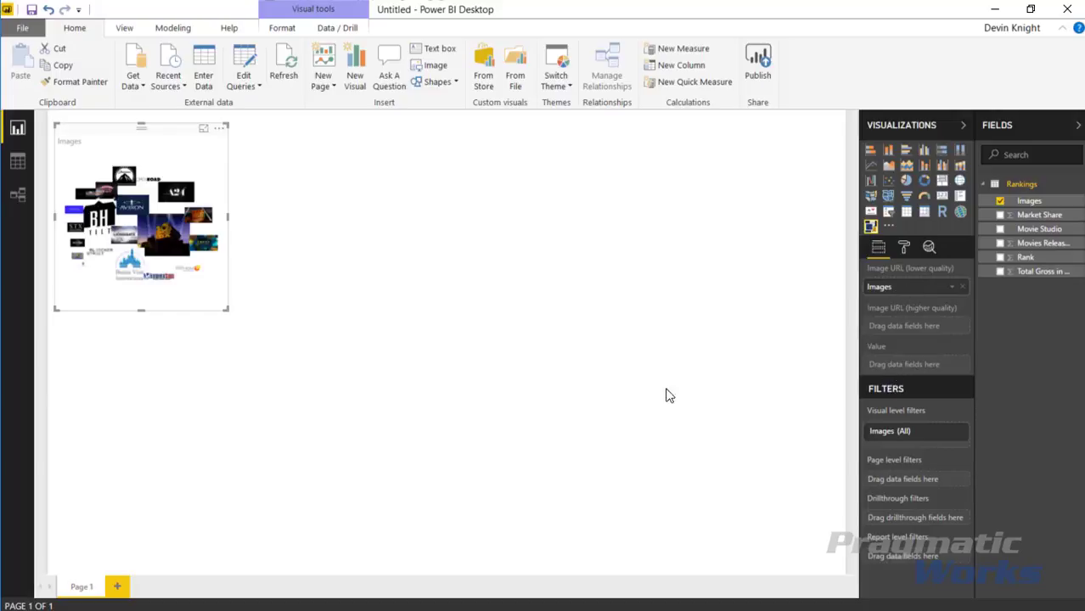
drag(228, 311, 407, 480)
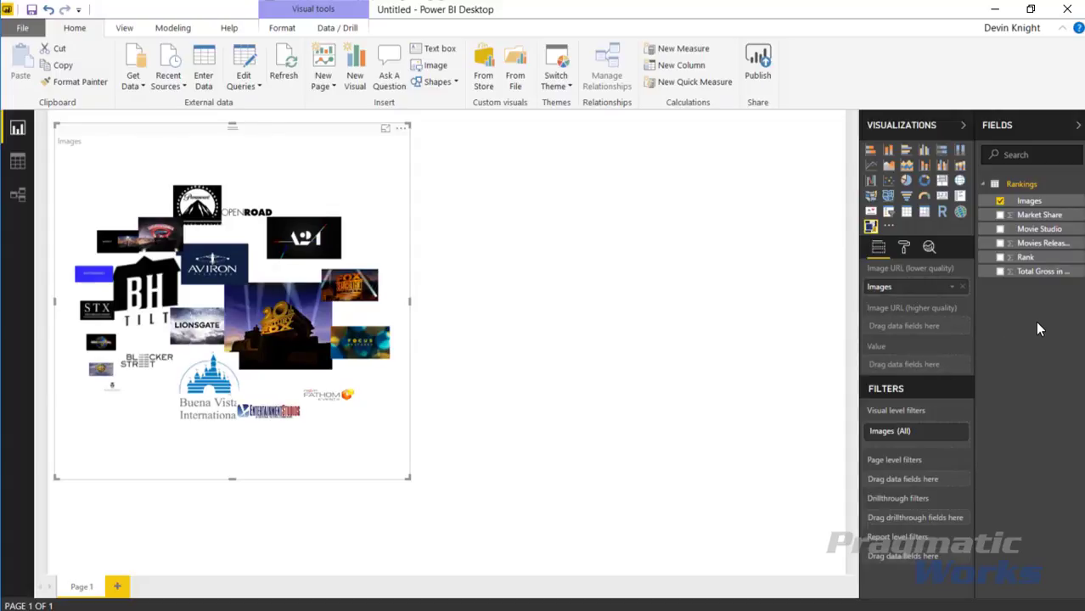
click(999, 244)
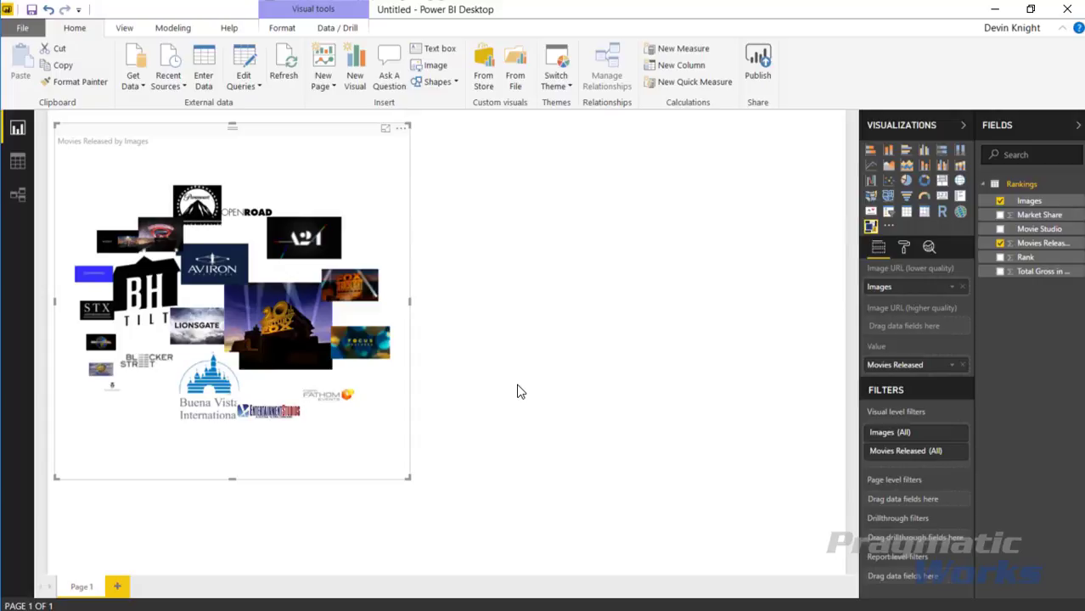
Sort the logos by Movies Released, then view the Rankings data showing 26 for Sony / Columbia and Fathom
click(403, 136)
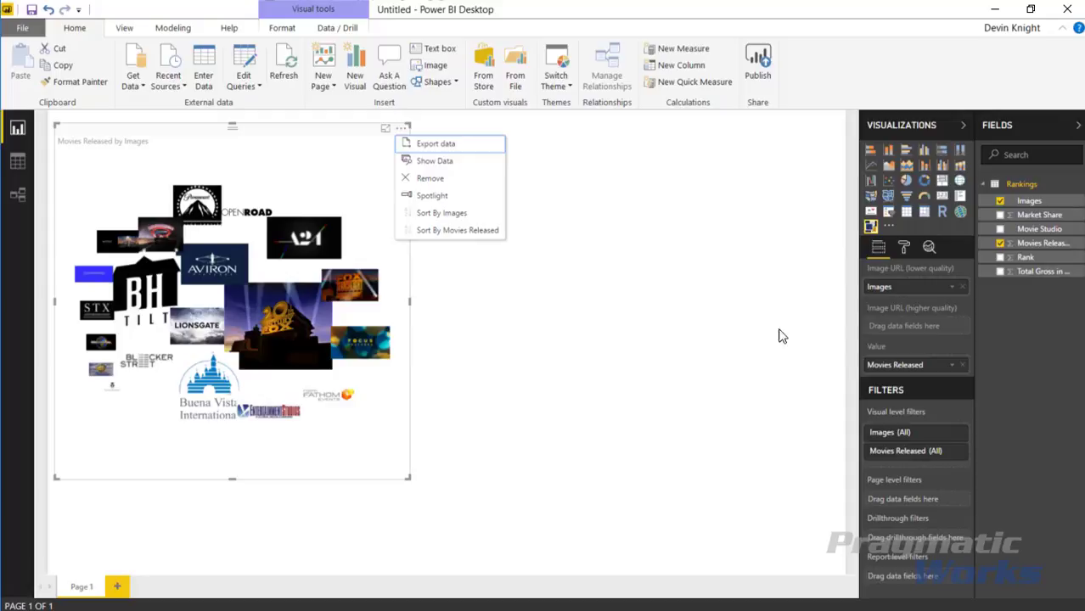
click(456, 231)
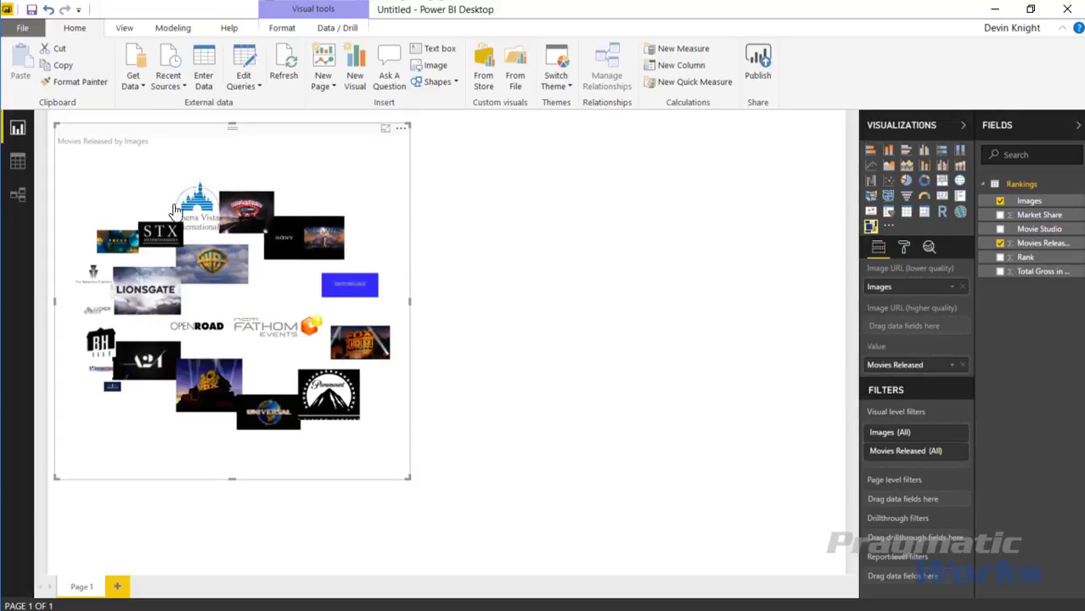
click(18, 162)
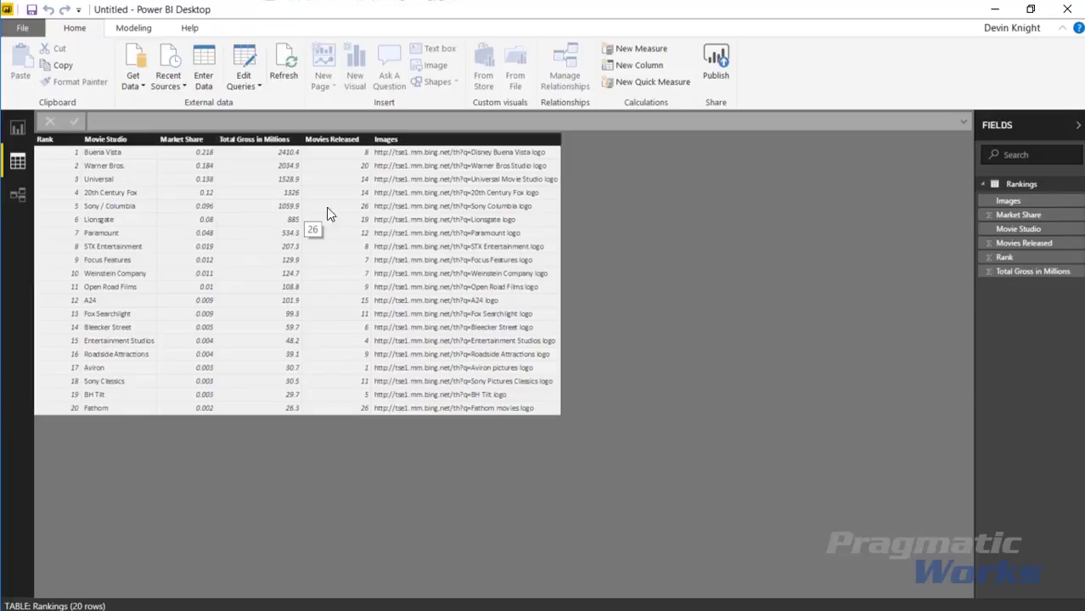
Switch back to Report view showing the studio logo Image Grid
click(17, 128)
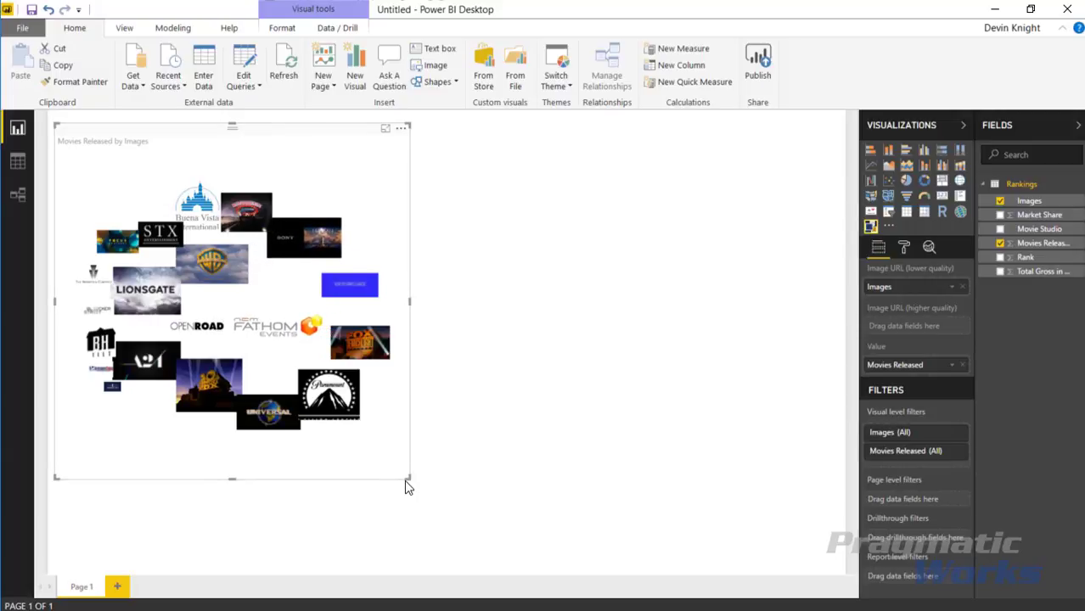
Enlarge the logo grid from its bottom-right corner, then select it to show its Format options
drag(405, 480, 510, 528)
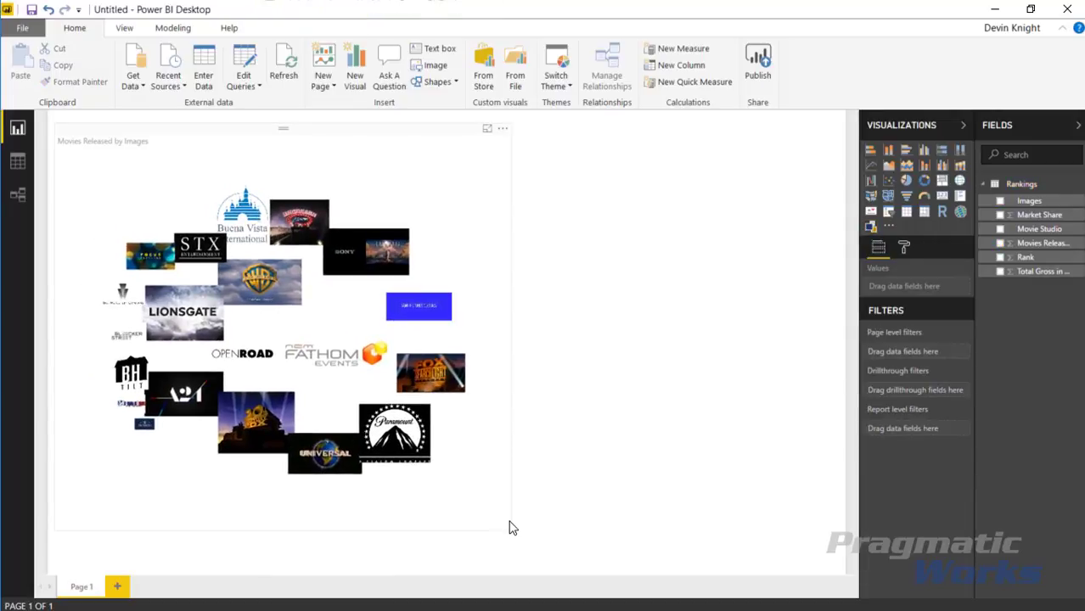
click(412, 143)
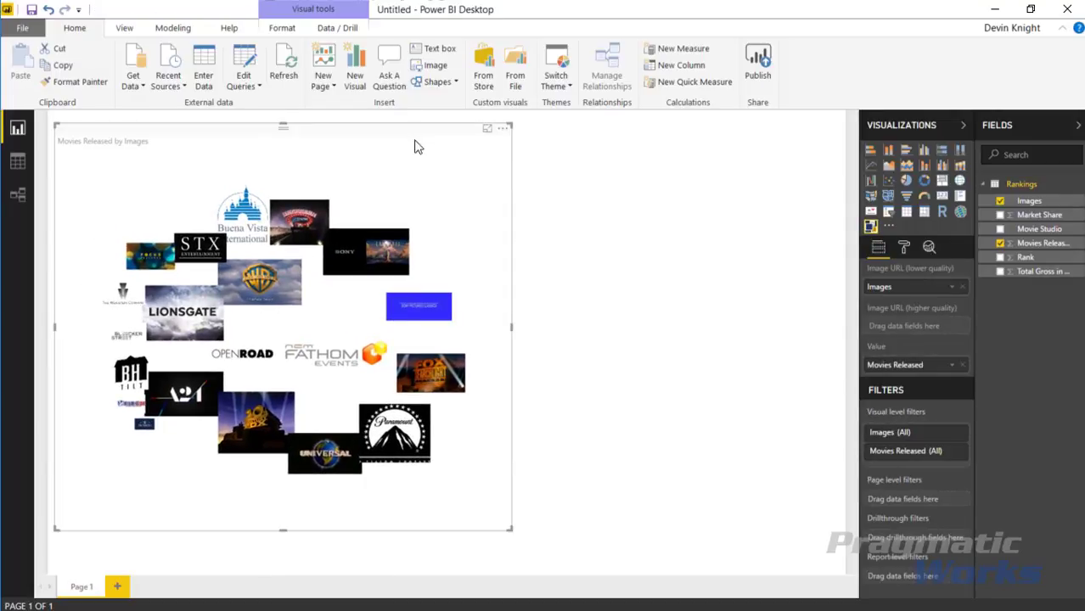
click(903, 249)
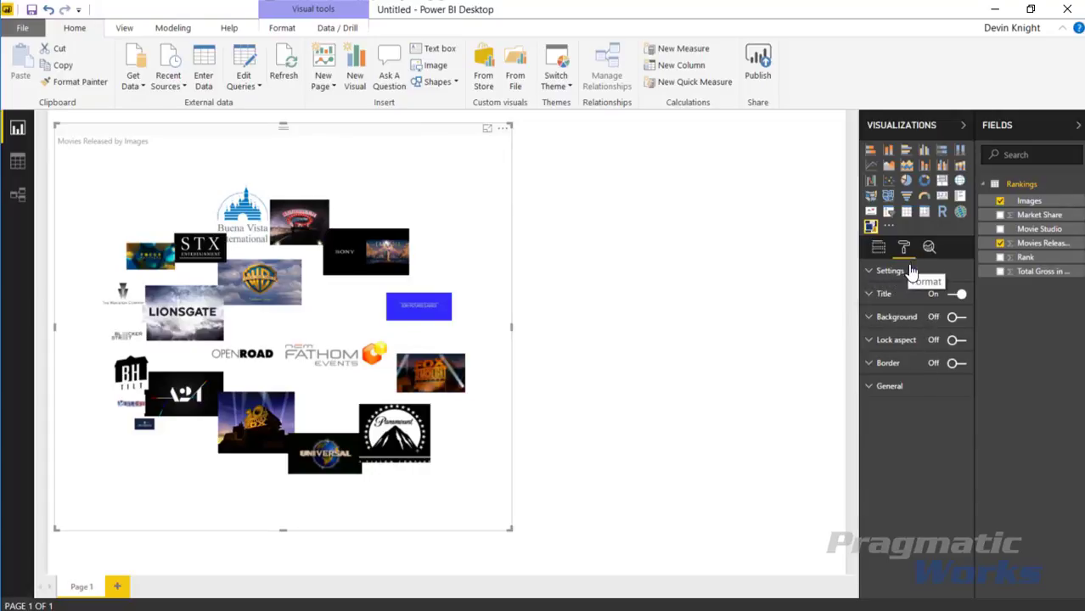
Under Settings, try the Weighted circles render type, then revert to Top list circles
click(897, 276)
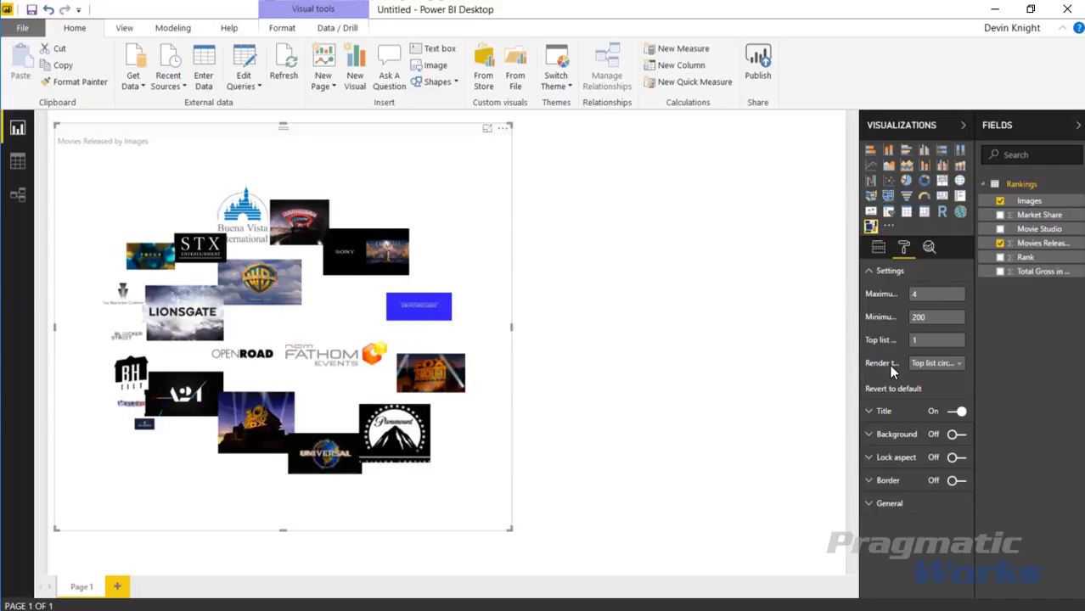
click(919, 364)
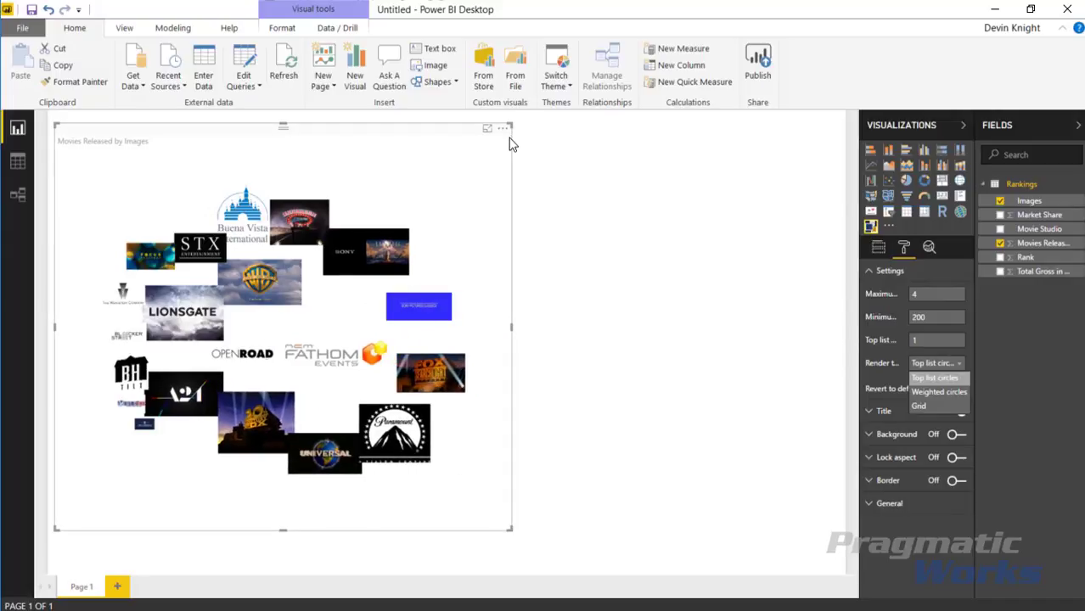
click(938, 392)
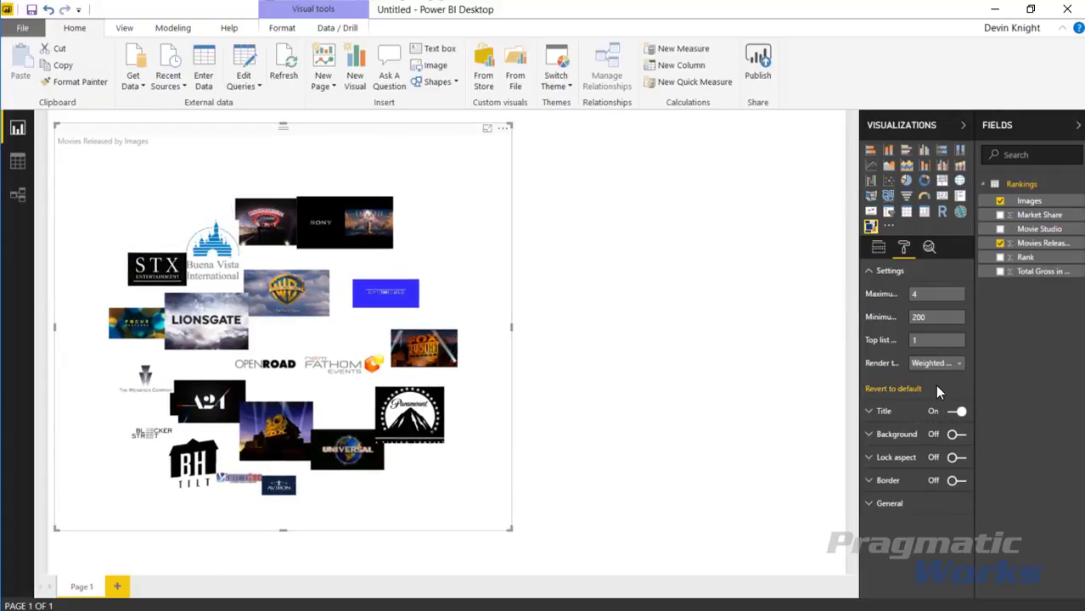
click(938, 363)
click(934, 407)
click(939, 363)
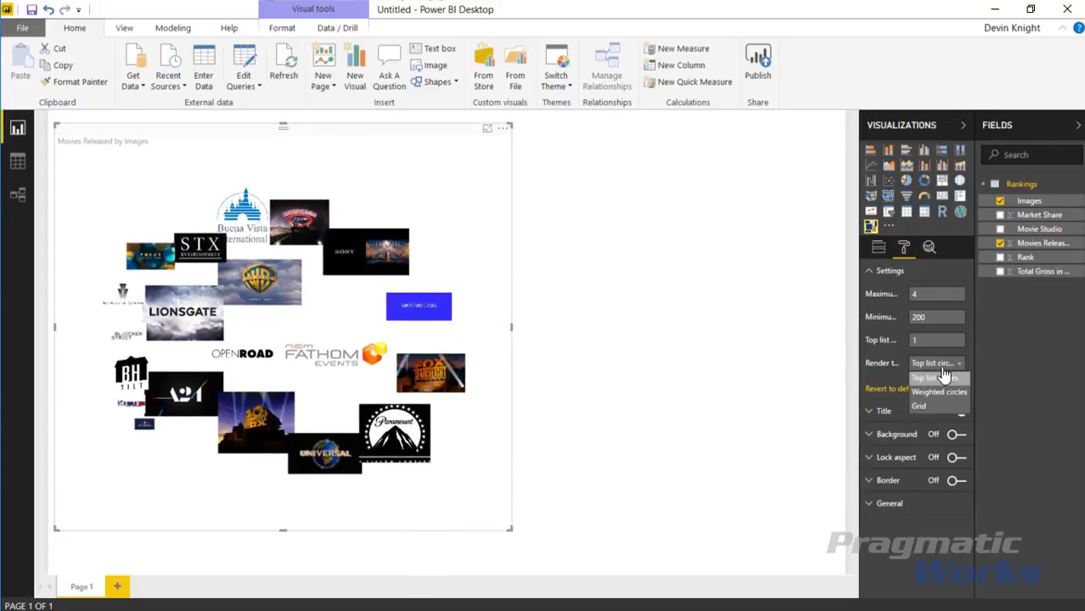
Set the render type to Grid and widen the visual to about twice its width
click(934, 407)
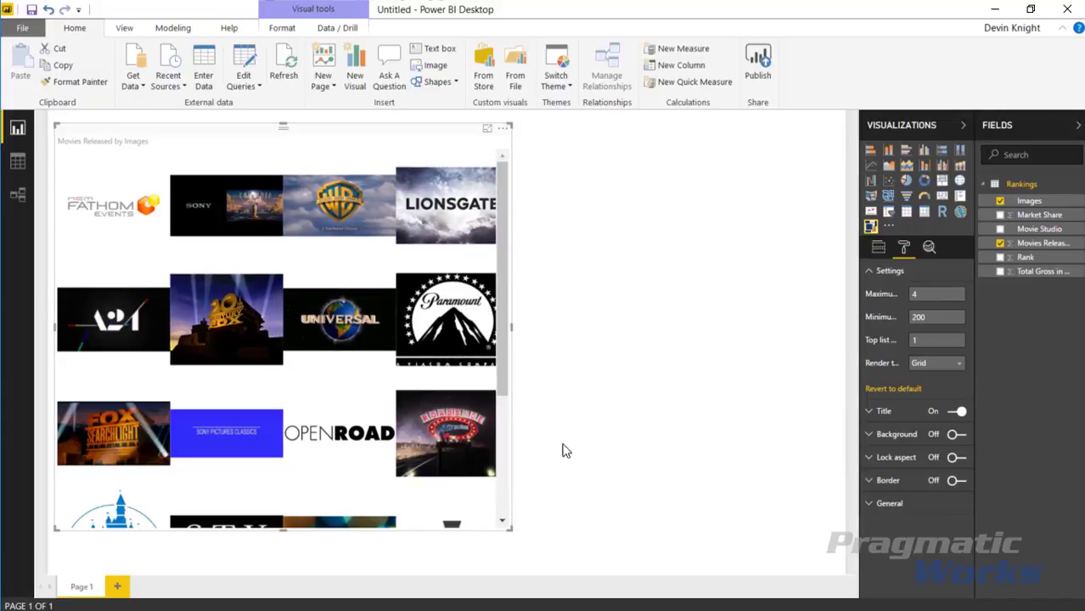
drag(508, 530, 835, 533)
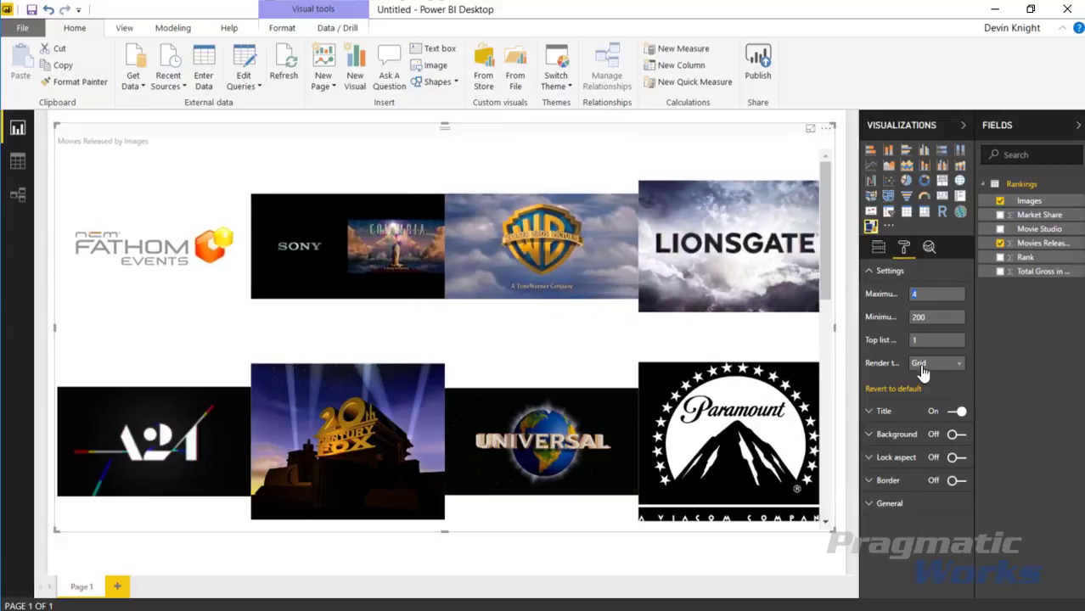
Try 6 and 3 logos per grid row, settle on 5, then restore the Top list circles render type
key(Return)
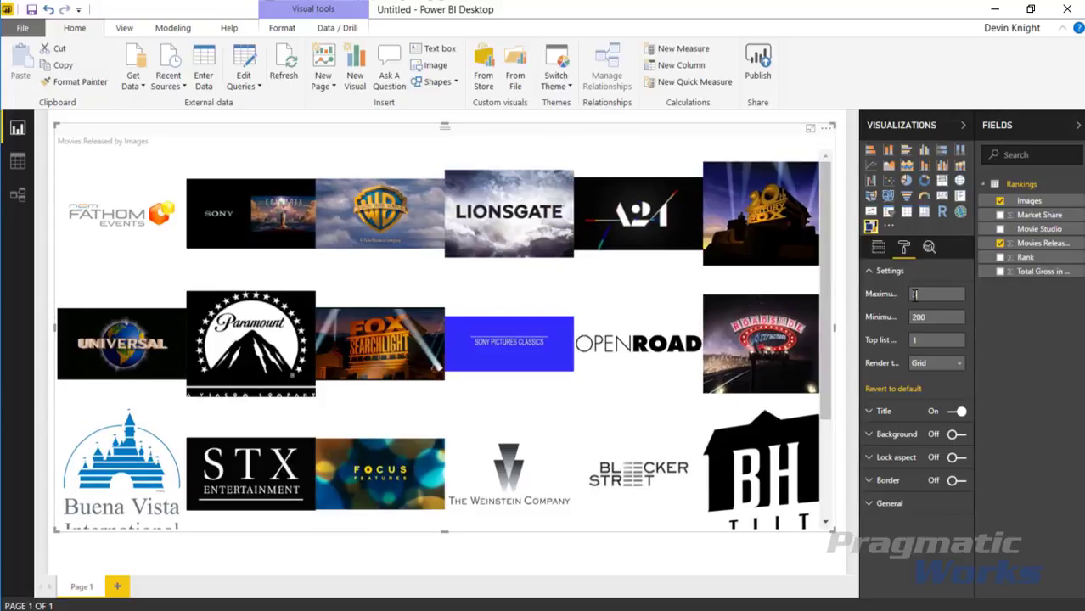
text(3)
key(Return)
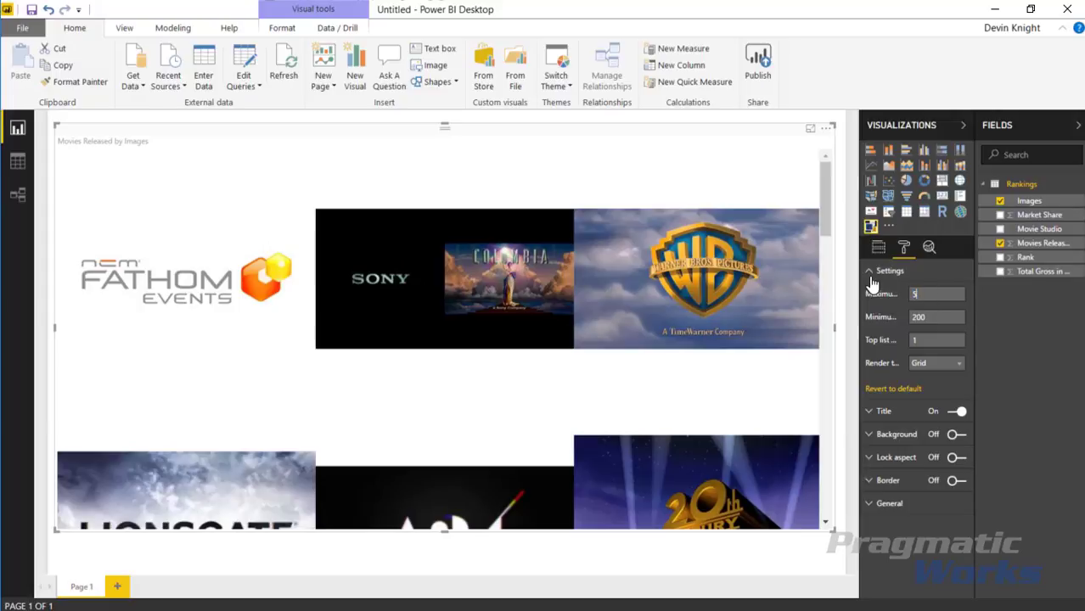
key(Return)
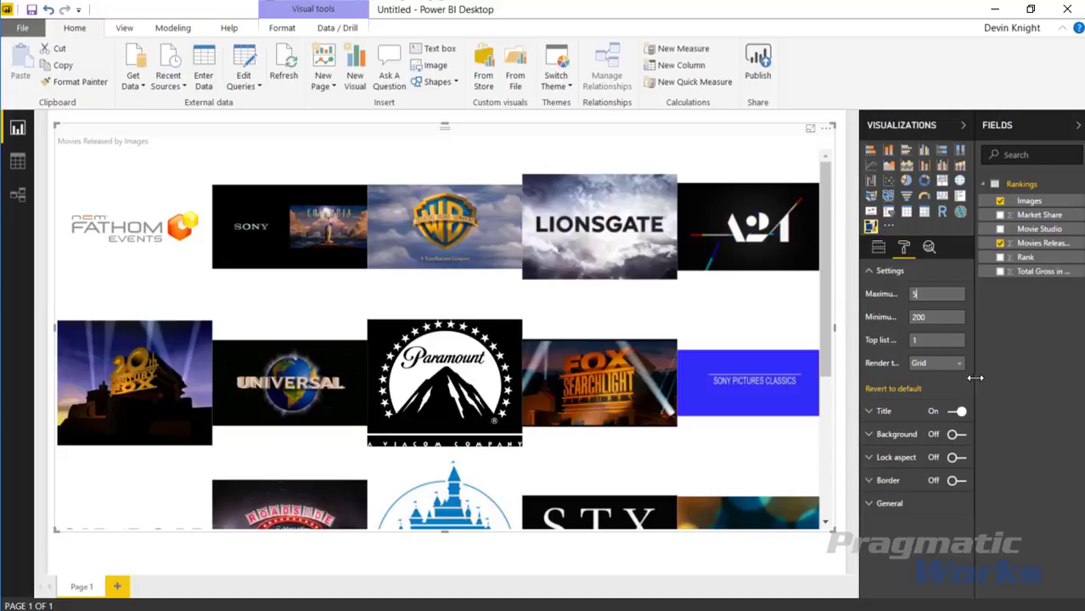
click(927, 363)
click(919, 390)
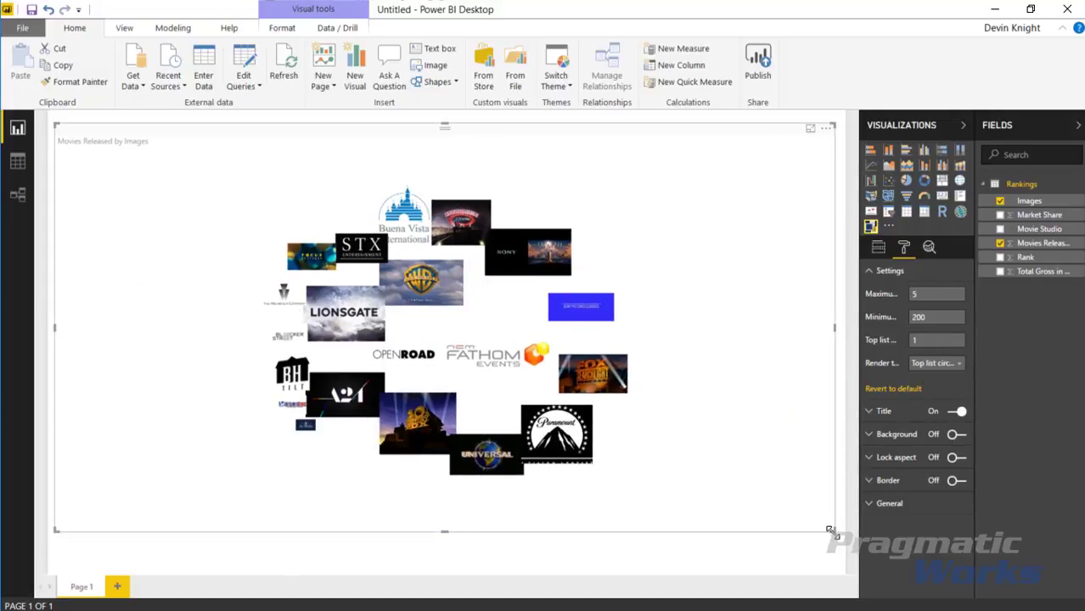
Resize the logo visual smaller so its circles ring fits the left part of the page
drag(832, 530, 497, 506)
click(498, 509)
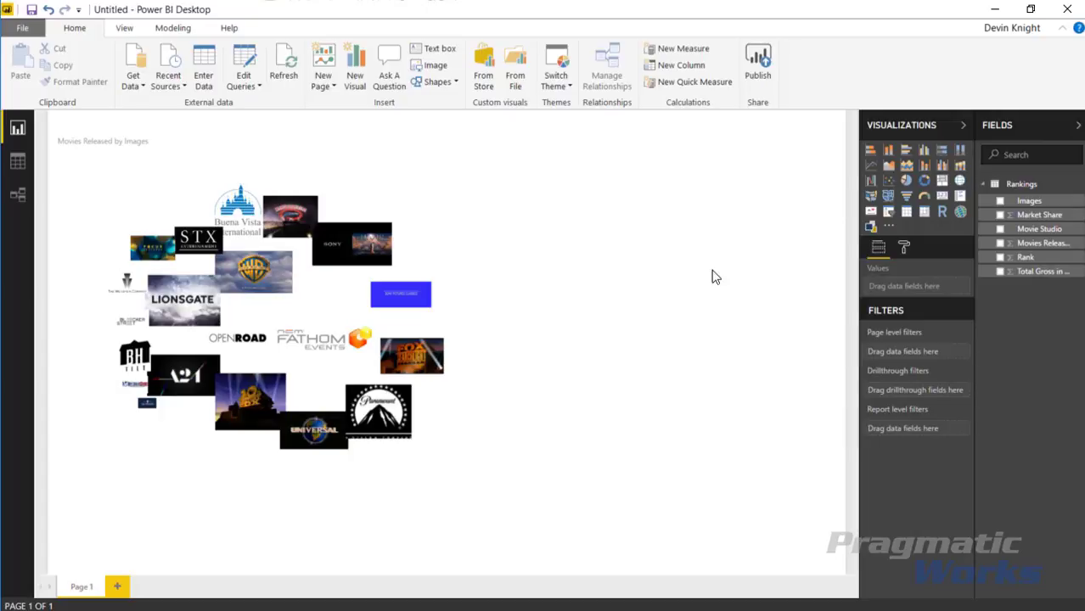
Add a Movies Released range slicer and drag its handles to a 1–13 movie range
click(894, 211)
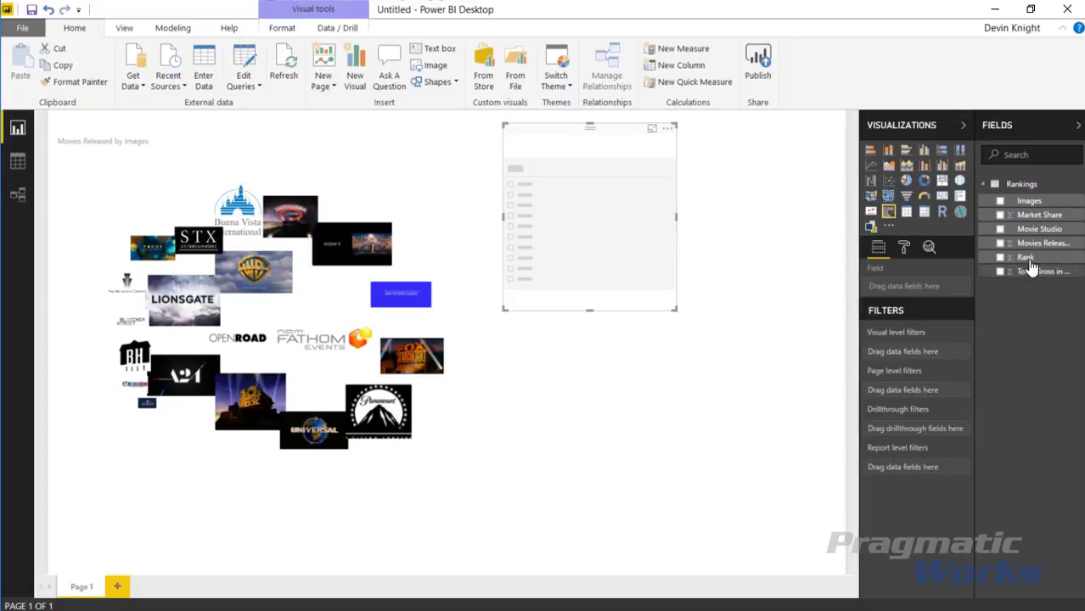
drag(1041, 244, 652, 263)
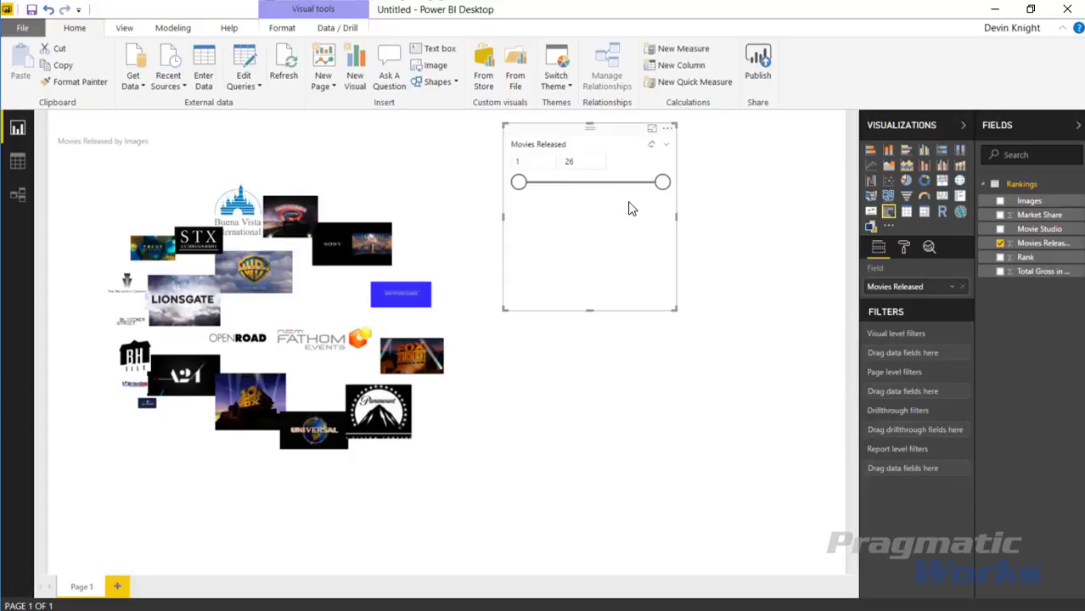
drag(662, 182, 618, 187)
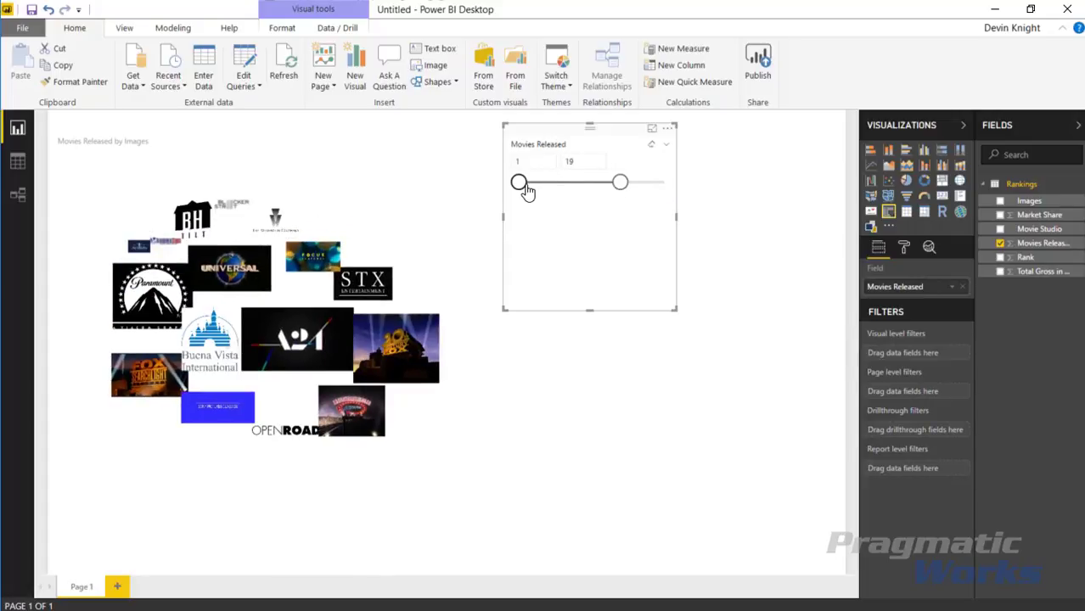
drag(526, 190, 663, 182)
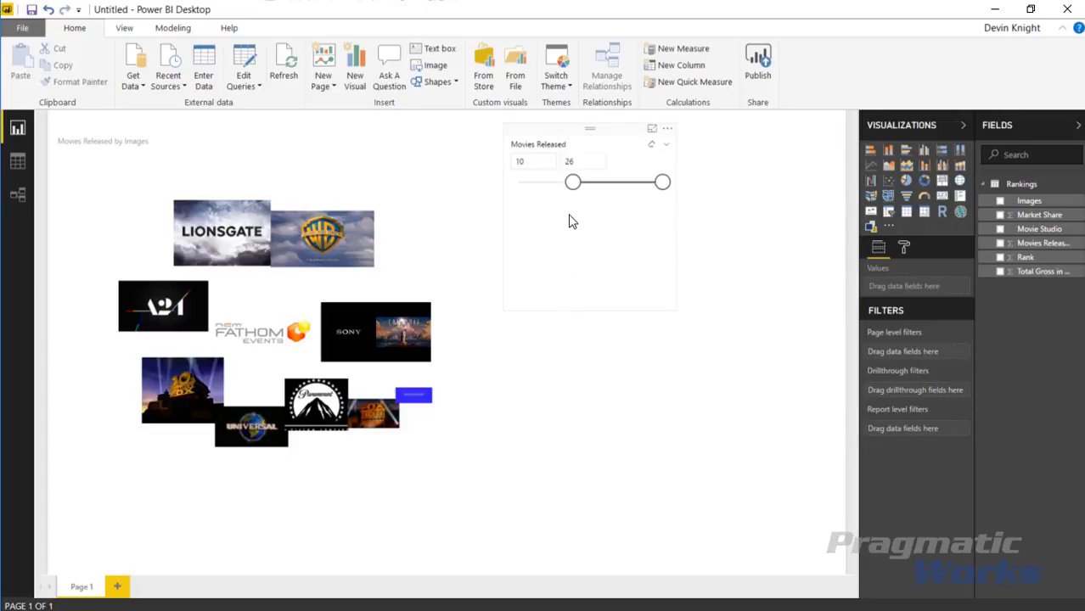
drag(573, 183, 517, 201)
Filter the slicer to 1–13 movies, toggle the Sony Pictures Classics highlight, then reset the slicer to 1–26
drag(662, 183, 587, 185)
click(588, 213)
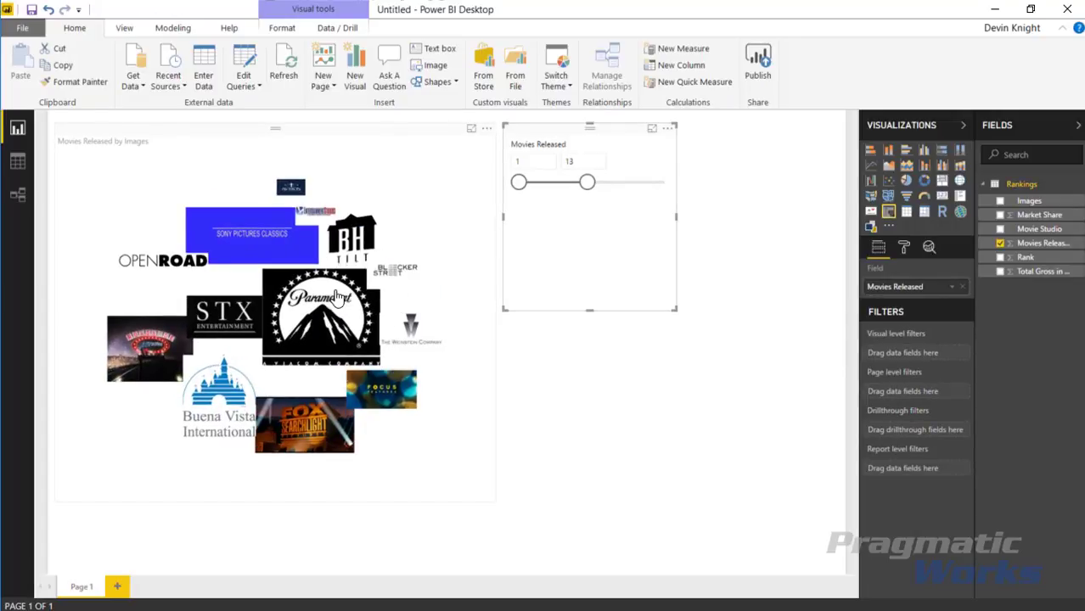
click(269, 239)
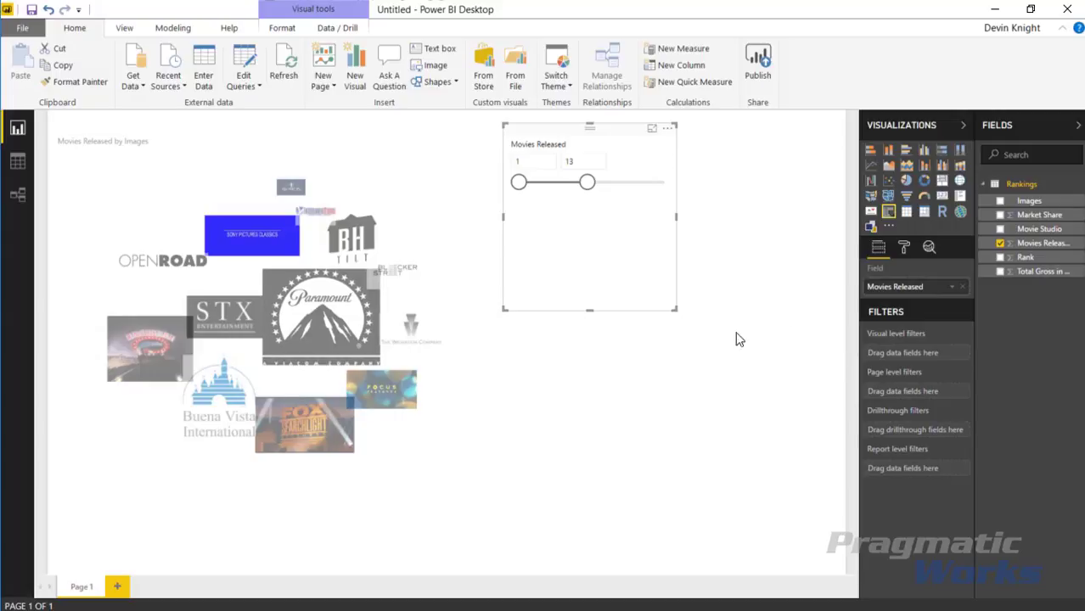
click(274, 244)
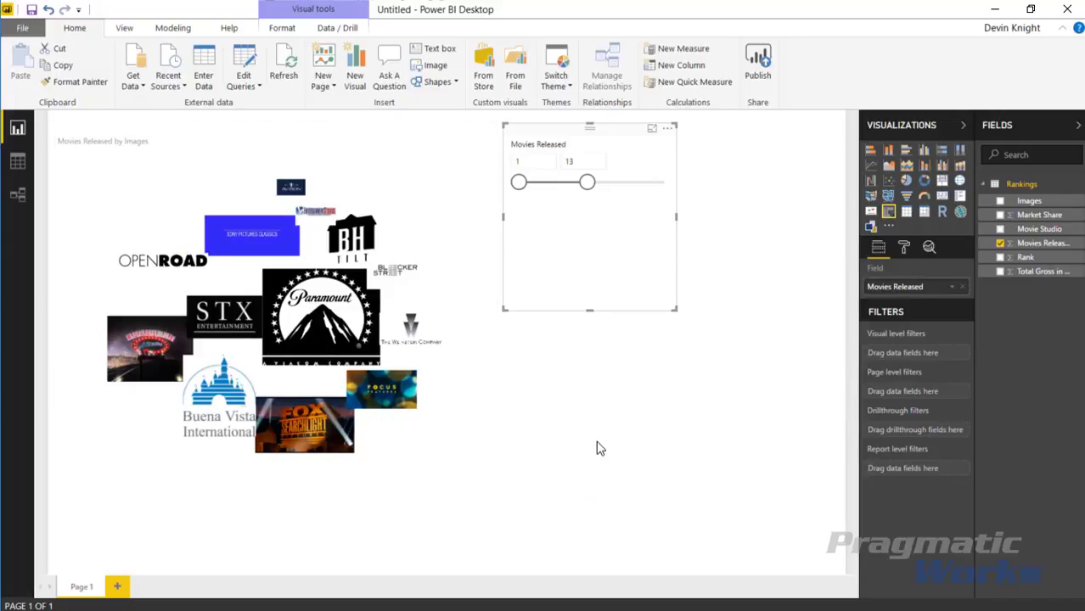
drag(587, 181, 679, 201)
click(702, 259)
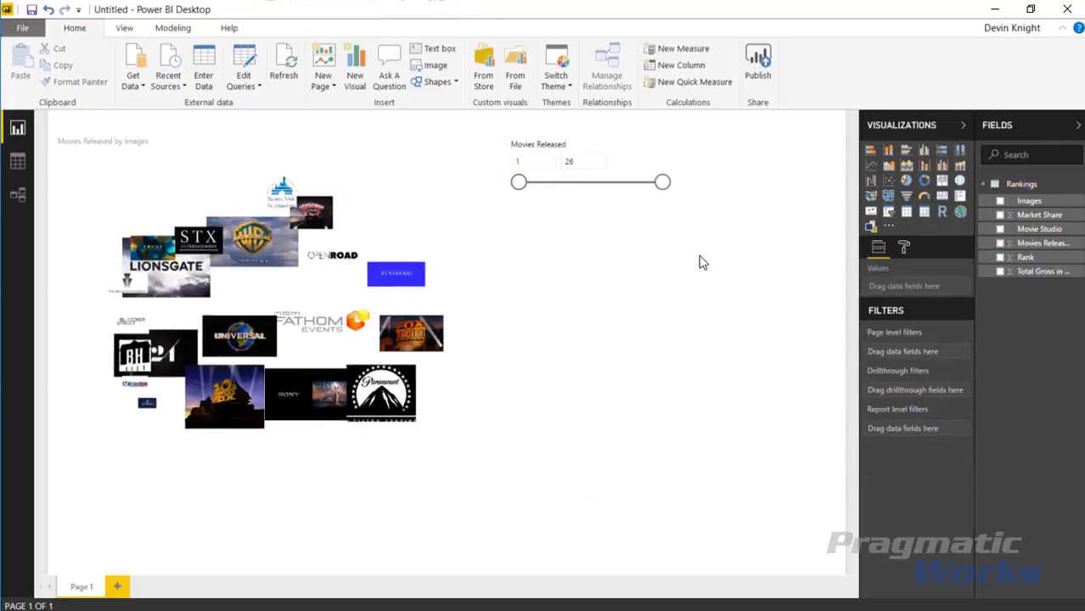